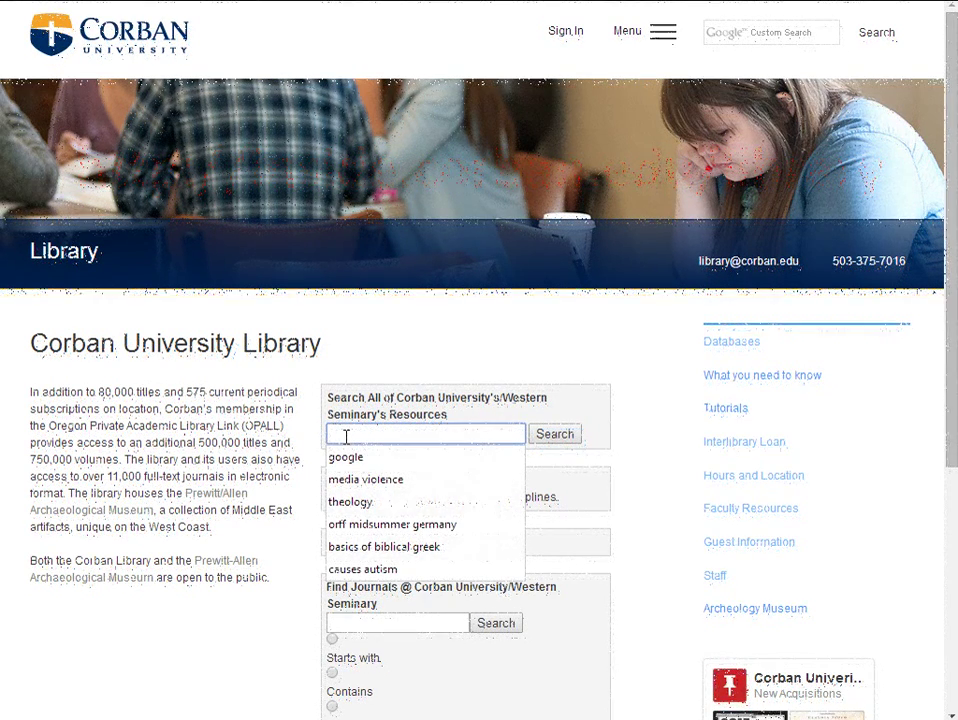
# Enter 'media violence' in the search box for all Corban/Western resources.
pyautogui.write('media vio')
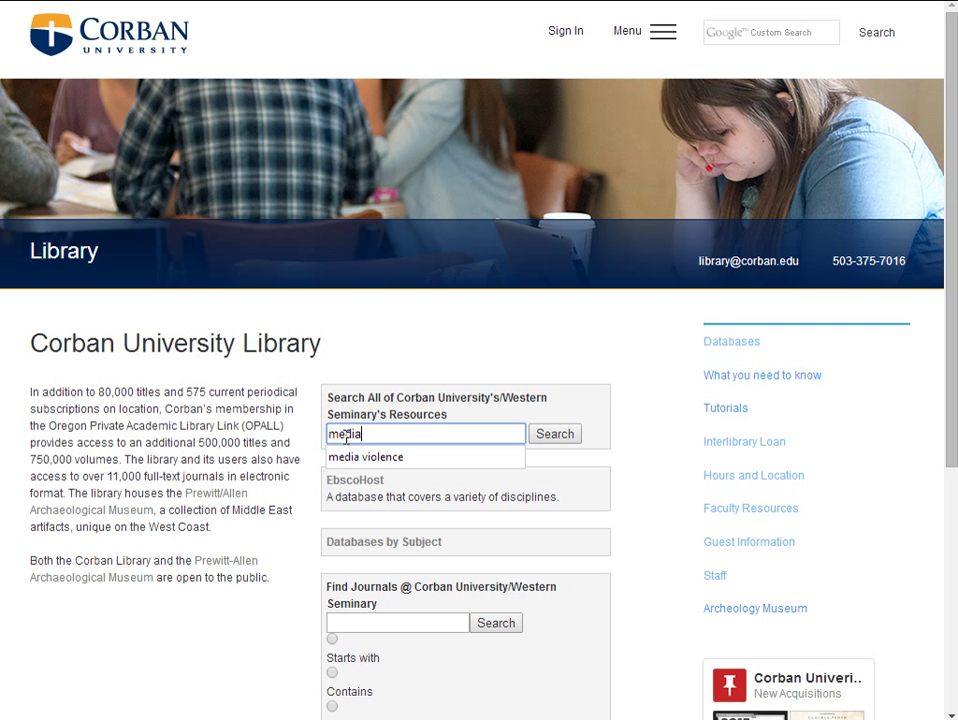
pyautogui.write('lence')
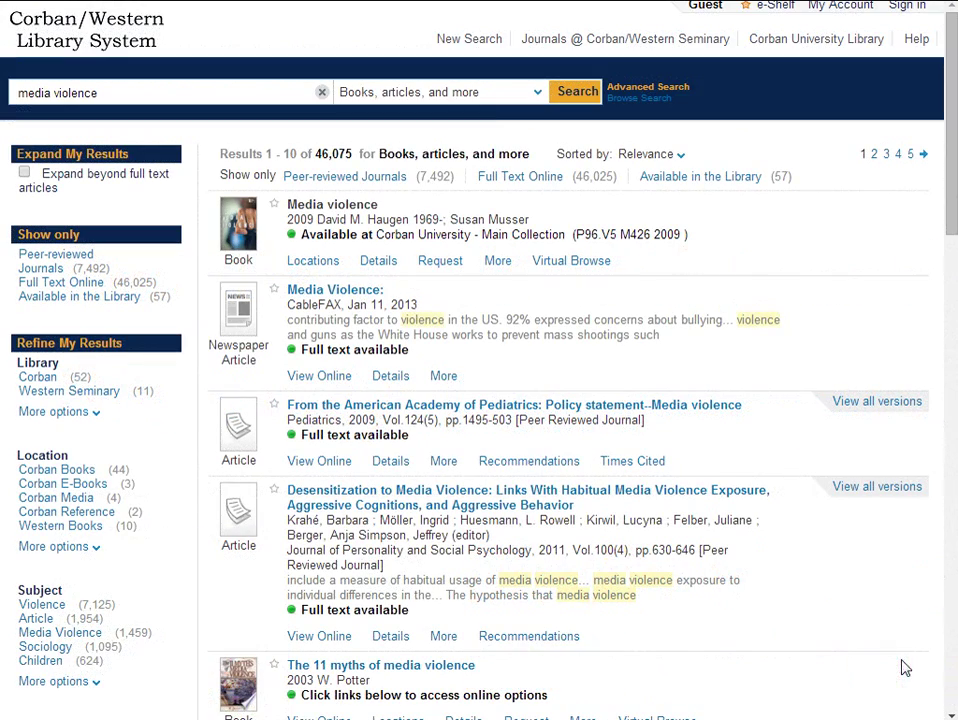
# Rerun the media violence search with the scope set to Articles and more.
pyautogui.click(532, 95)
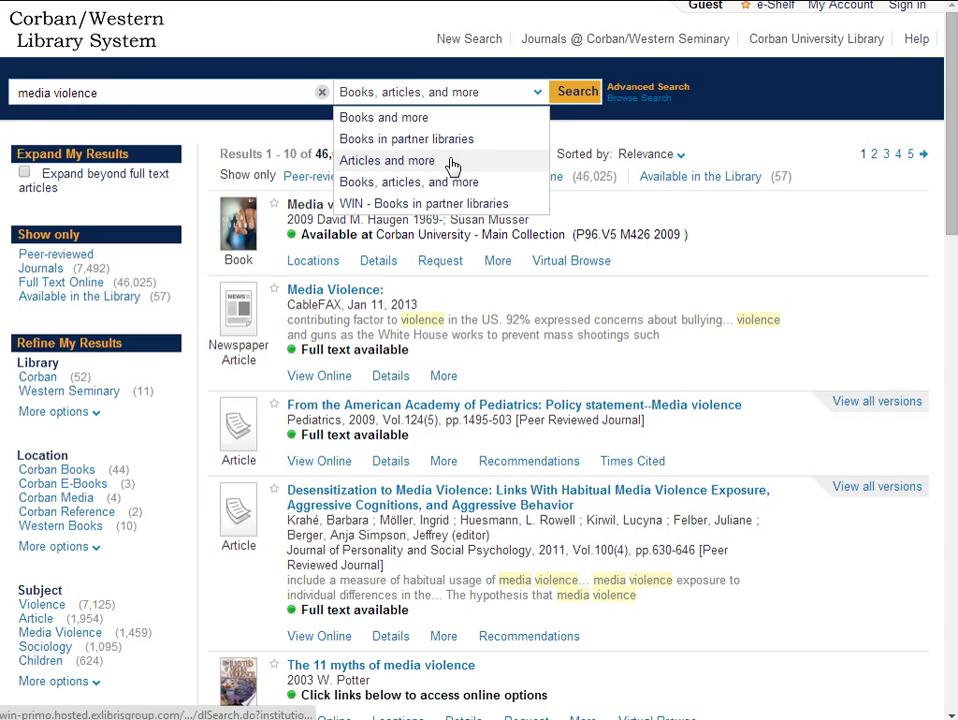
pyautogui.click(451, 159)
pyautogui.click(573, 95)
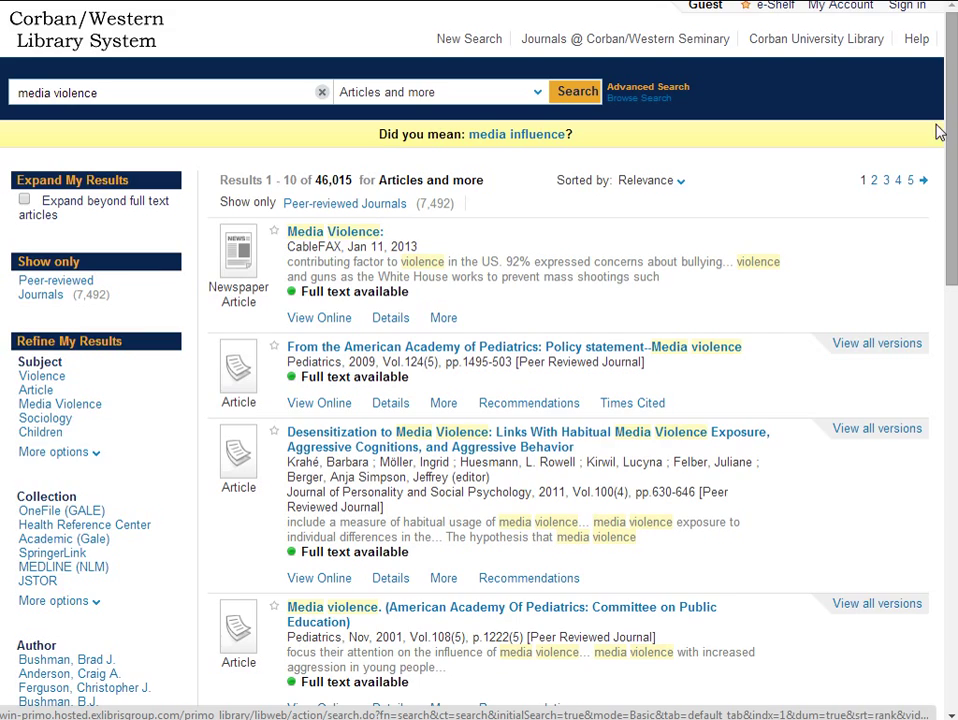
# Set the publication date range's starting year to 2000.
pyautogui.moveTo(952, 133); pyautogui.dragTo(947, 295)
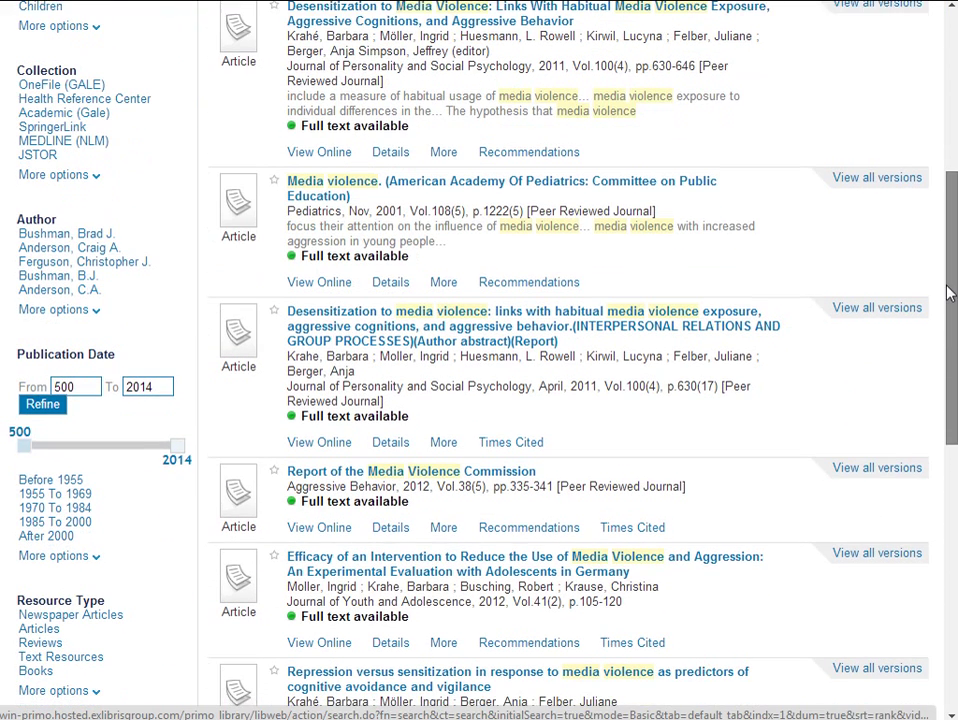
pyautogui.moveTo(72, 385); pyautogui.dragTo(30, 385)
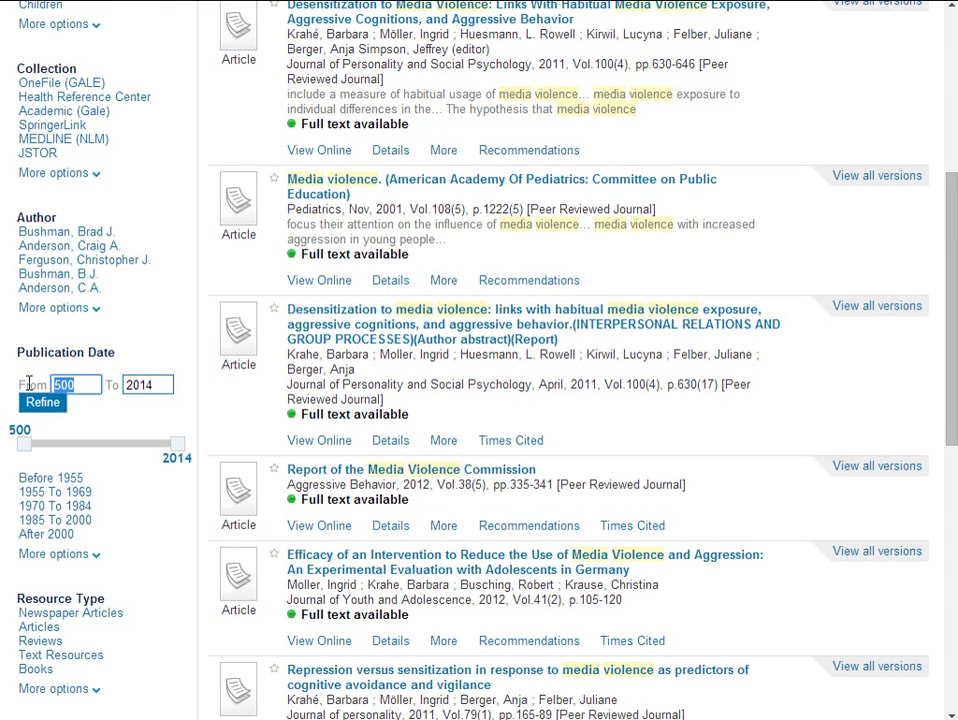
pyautogui.write('2000')
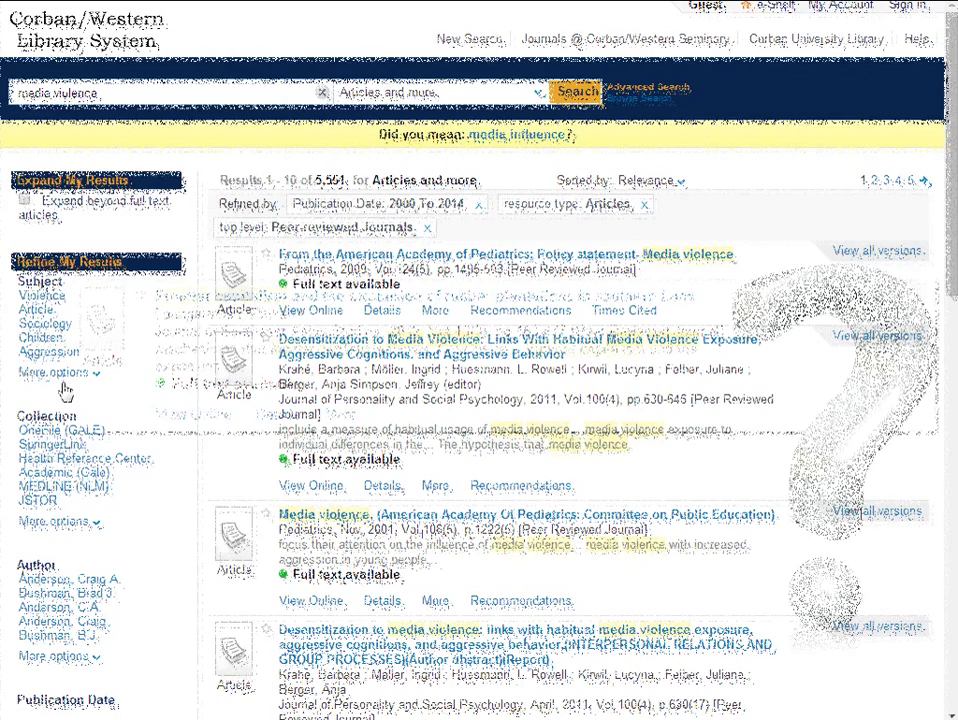
# Add the Media Violence subject filter from the full subject list.
pyautogui.click(60, 378)
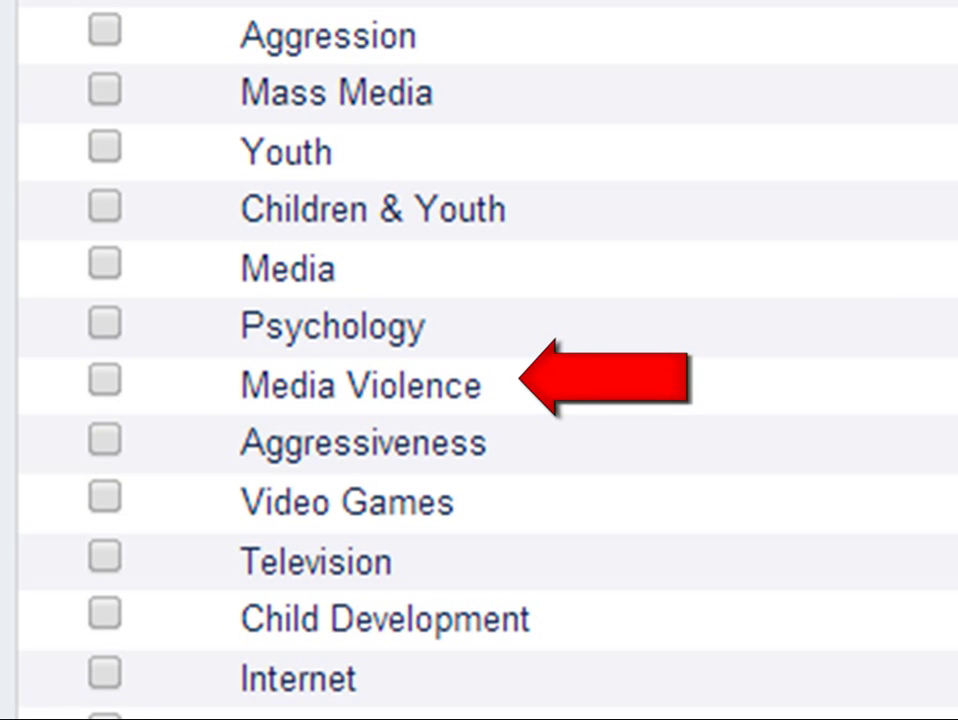
pyautogui.click(104, 382)
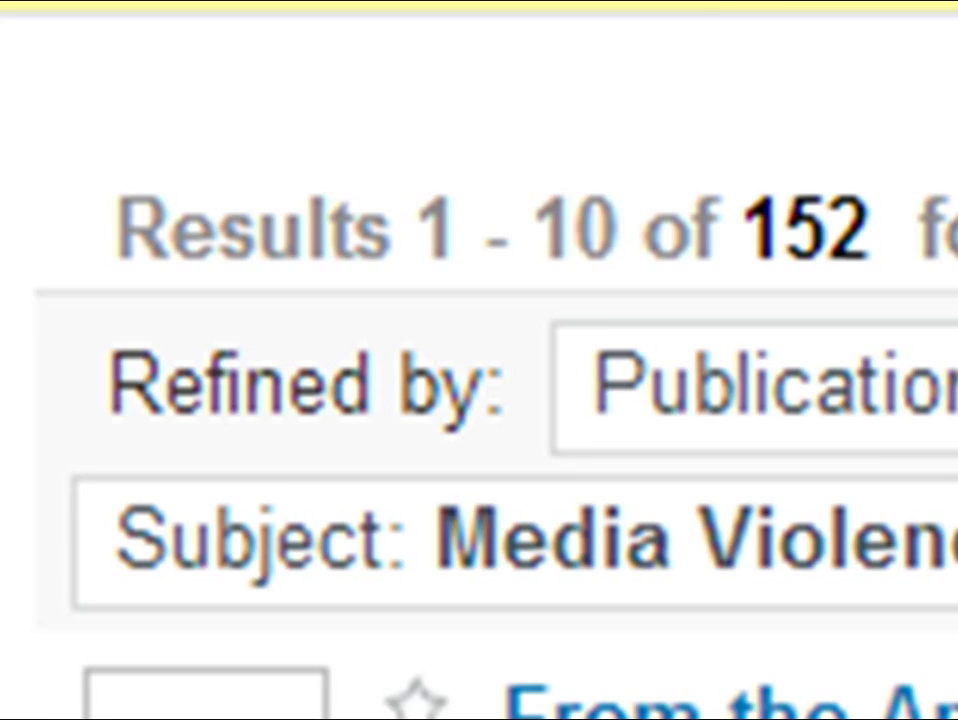
# Change the starting year to 2008 and include articles without full text online.
pyautogui.scroll(-2, 955, 170)
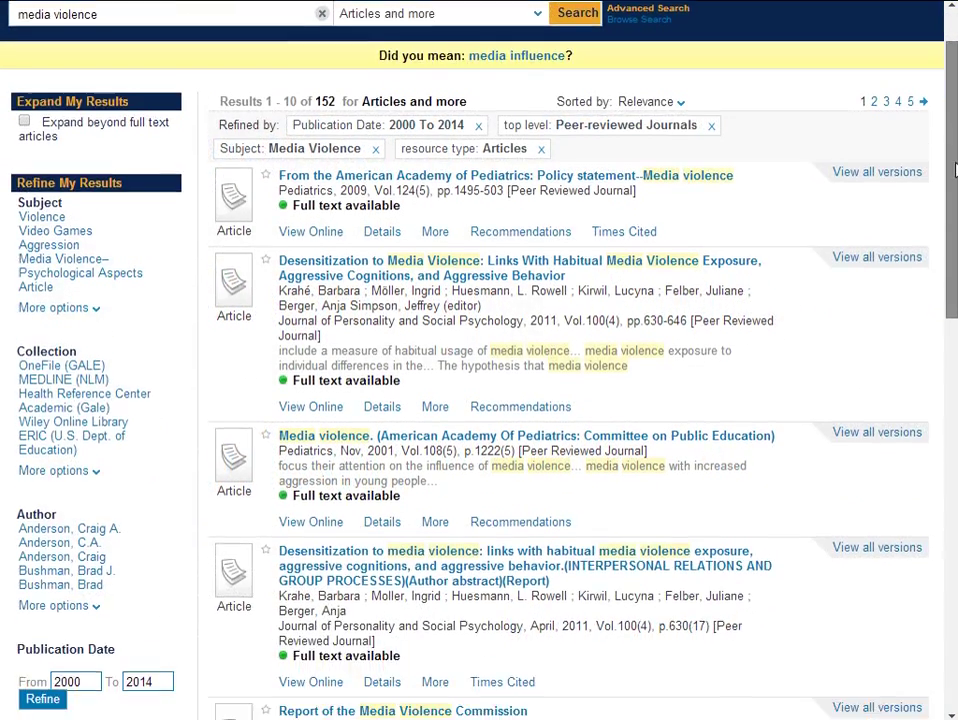
pyautogui.scroll(-6, 955, 170)
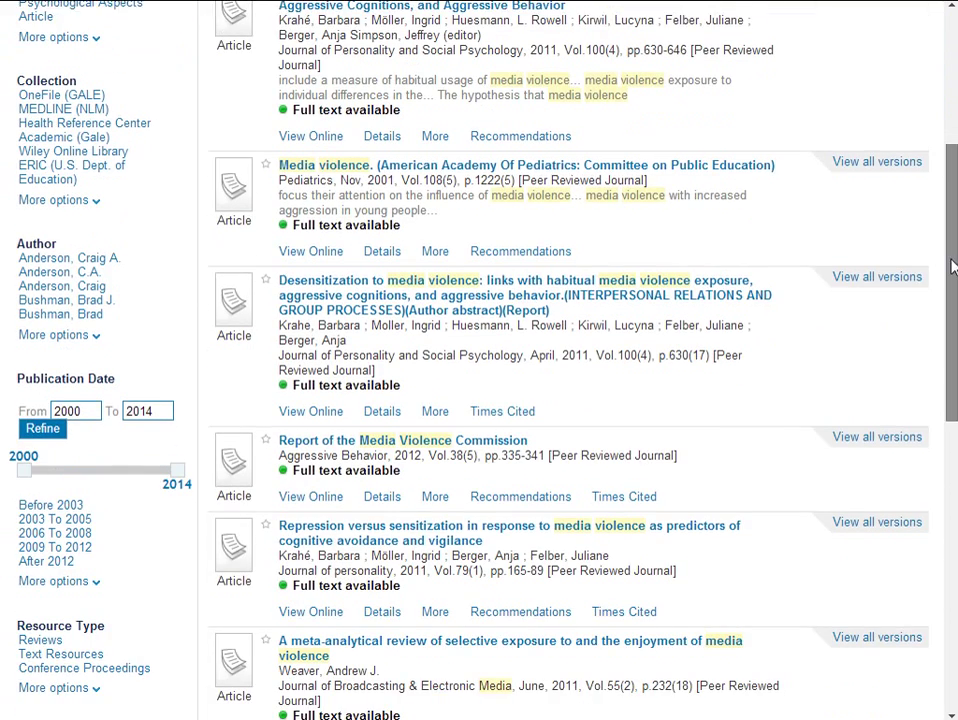
pyautogui.click(88, 406)
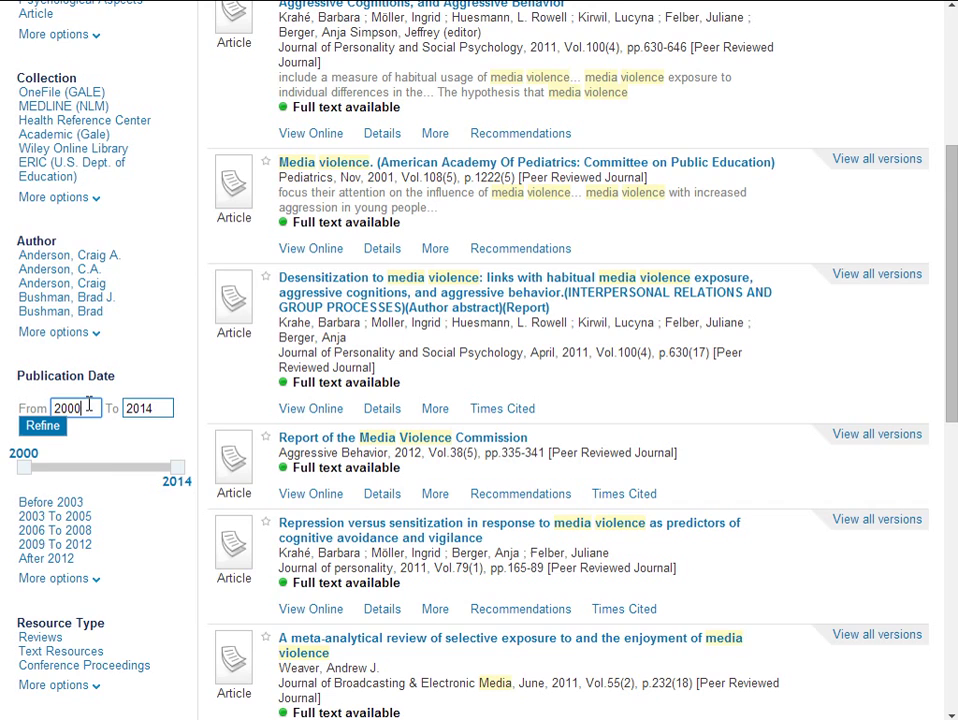
pyautogui.press('BackSpace')
pyautogui.write('8')
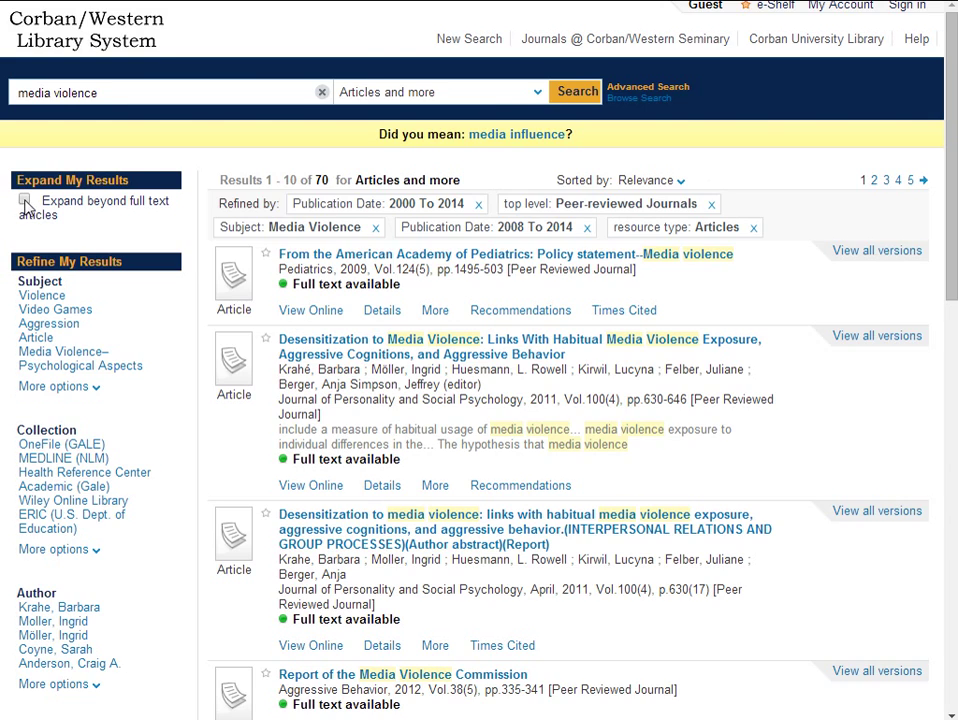
pyautogui.click(25, 202)
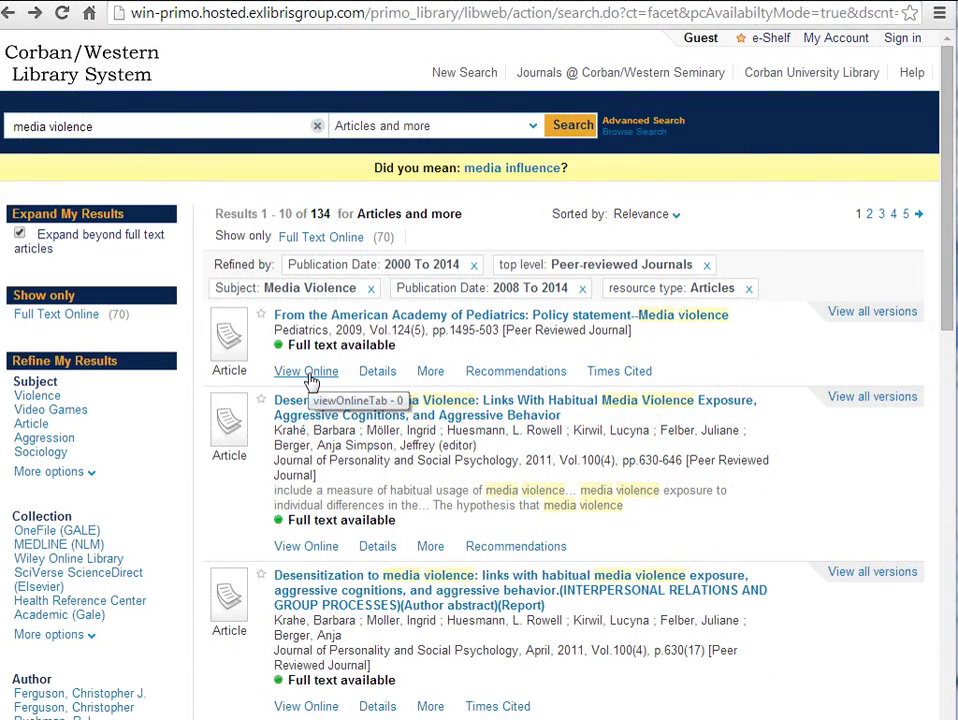
# Open the access options for the anxiety article that lacks full text.
pyautogui.click(309, 374)
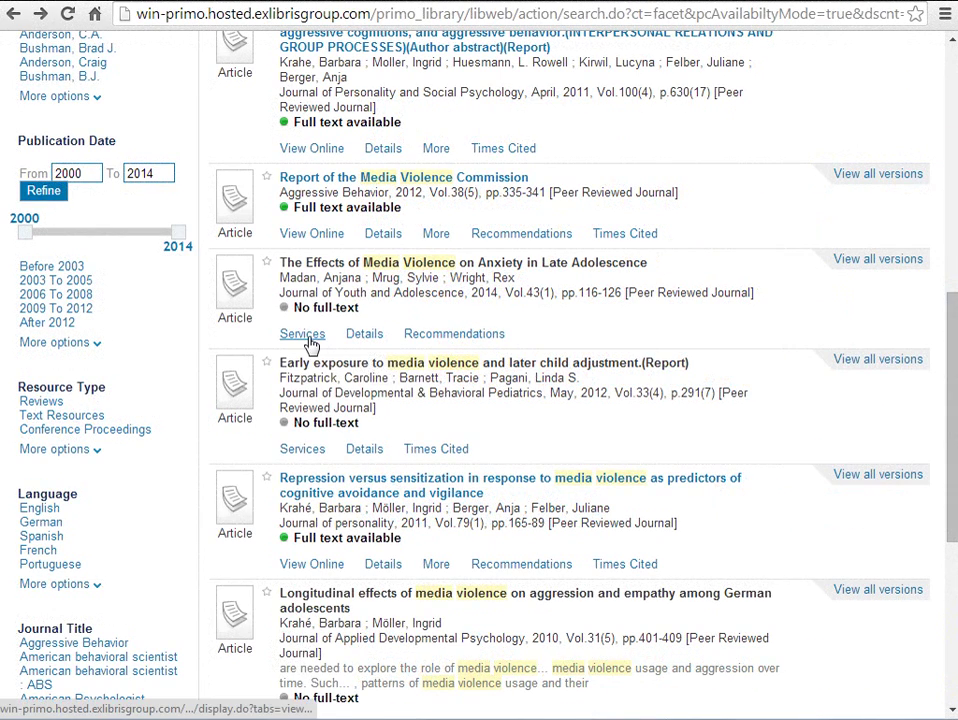
pyautogui.click(305, 336)
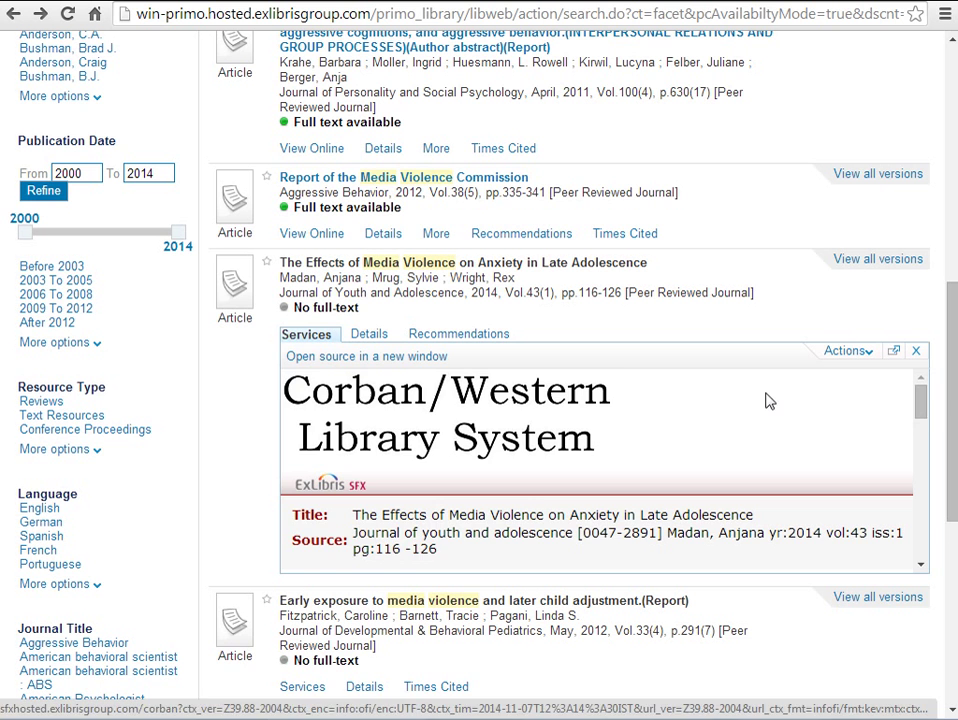
pyautogui.moveTo(924, 406); pyautogui.dragTo(925, 455)
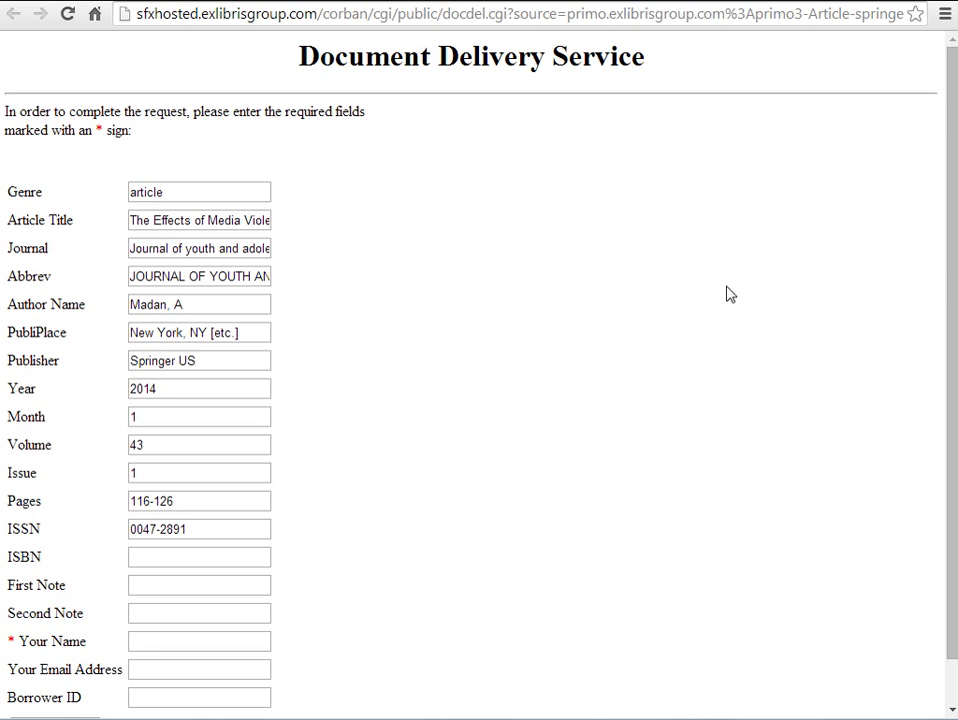
# Enter the requester's full name in the document delivery request form.
pyautogui.click(163, 643)
pyautogui.write('Ima Stude')
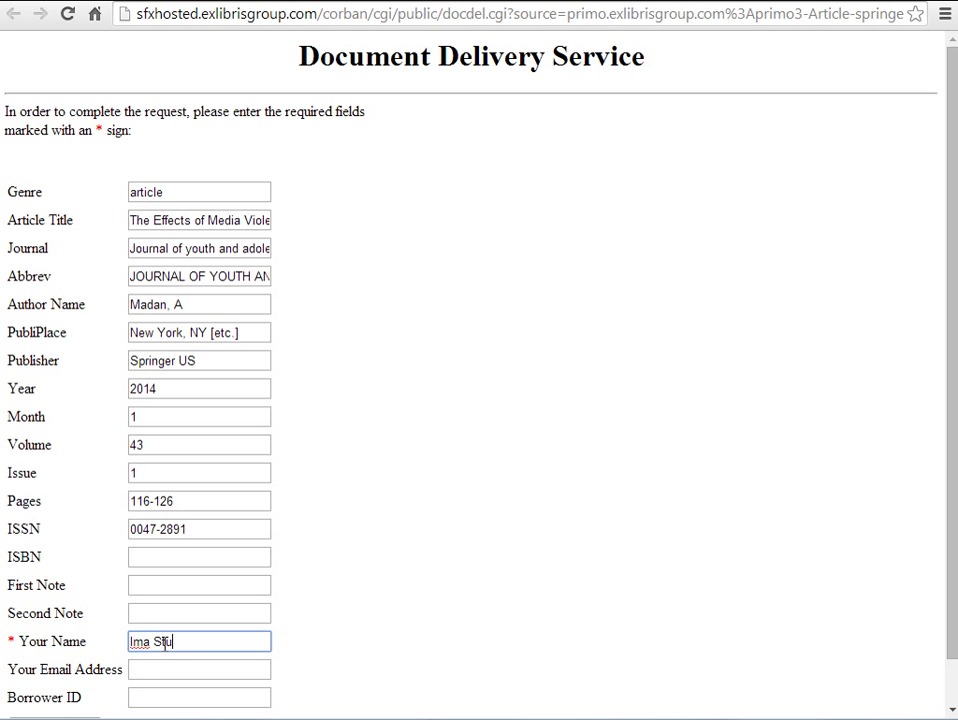
pyautogui.write('nt')
pyautogui.scroll(-1, 516, 508)
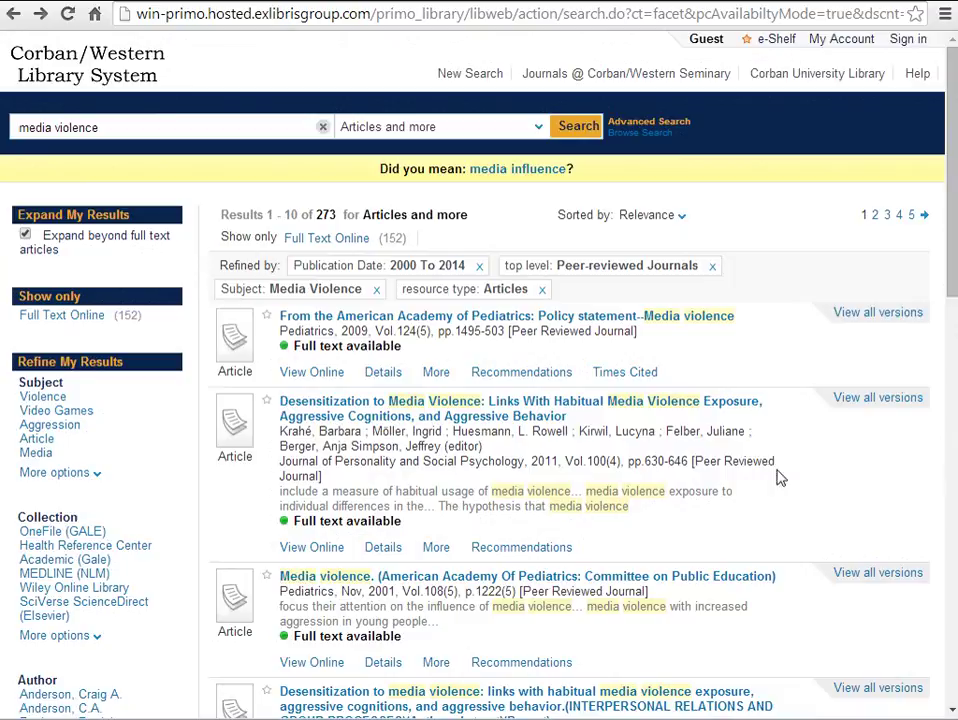
# Log in to the library account with the patron's barcode and last name.
pyautogui.click(910, 45)
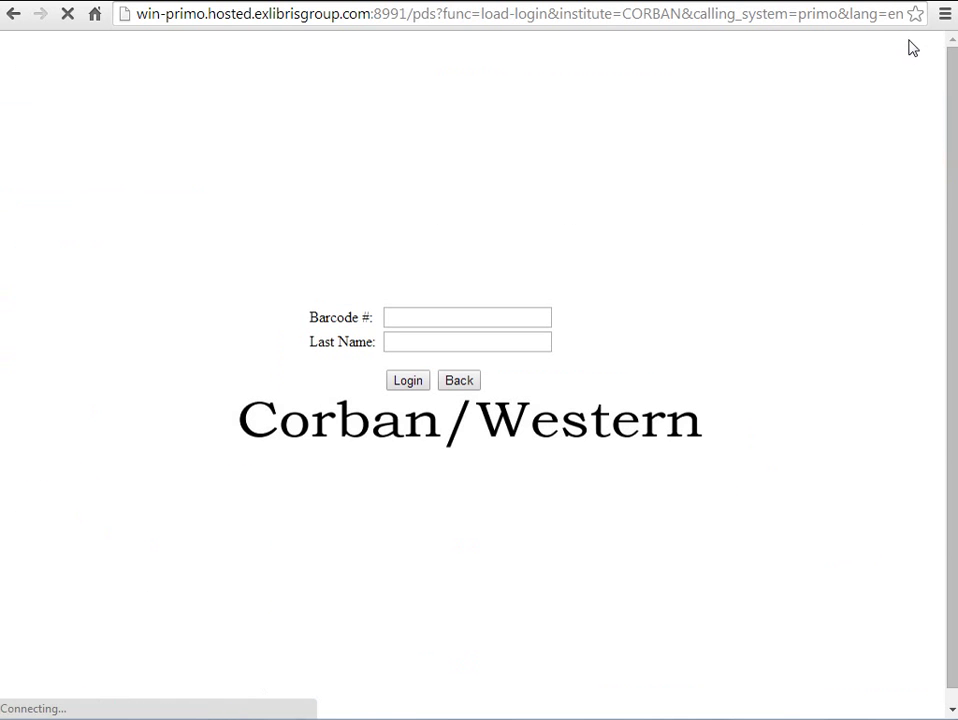
pyautogui.write('•••••')
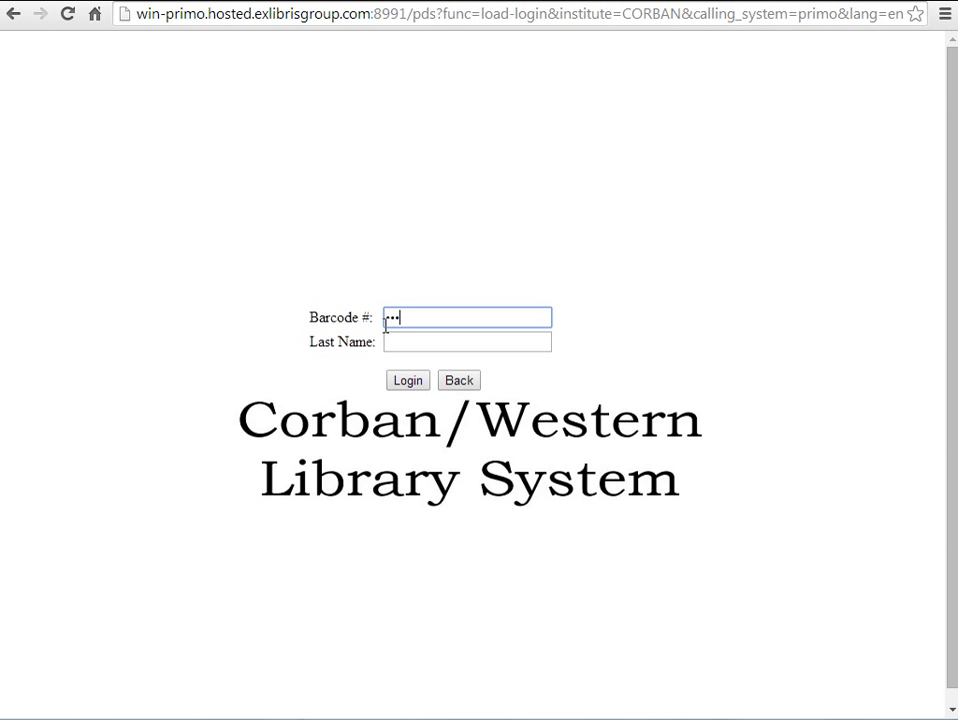
pyautogui.write('••••')
pyautogui.press('Tab')
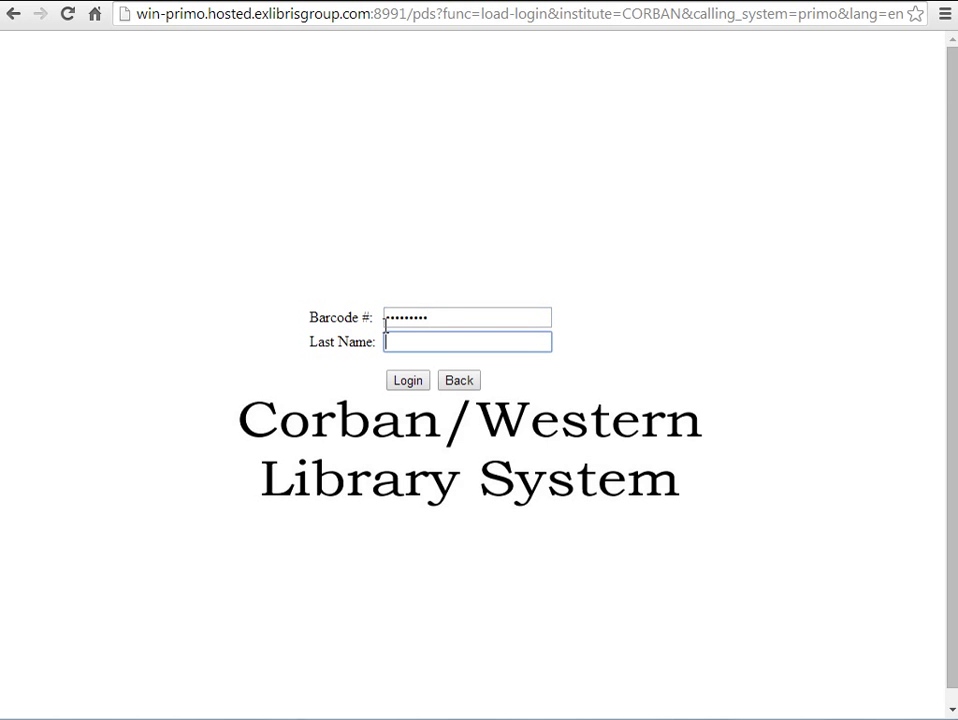
pyautogui.write('tROTT')
pyautogui.press('Down')
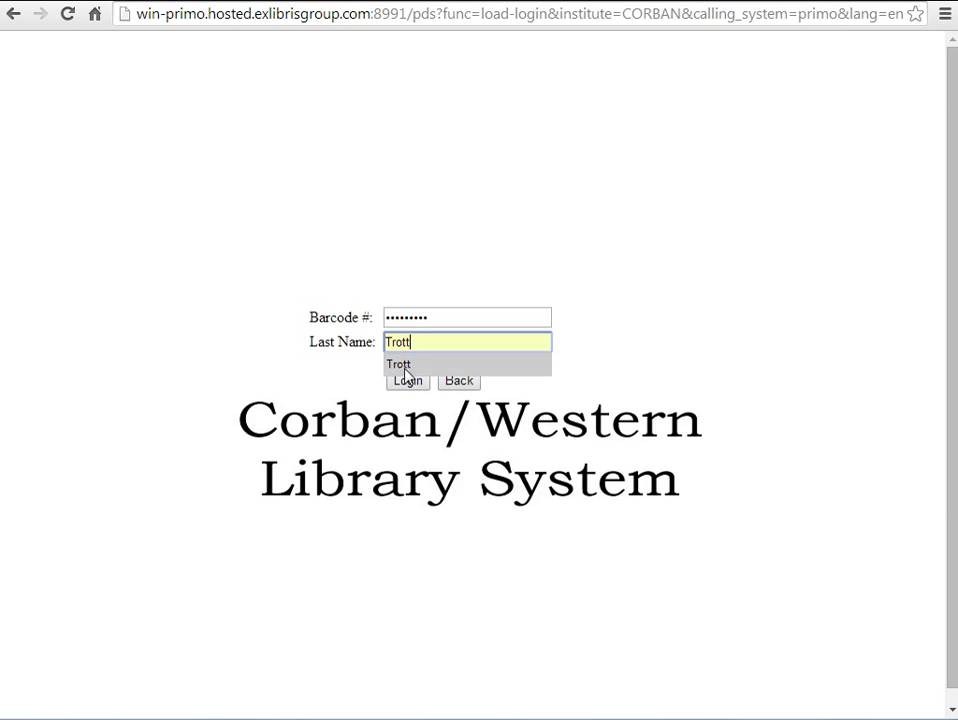
pyautogui.press('Return')
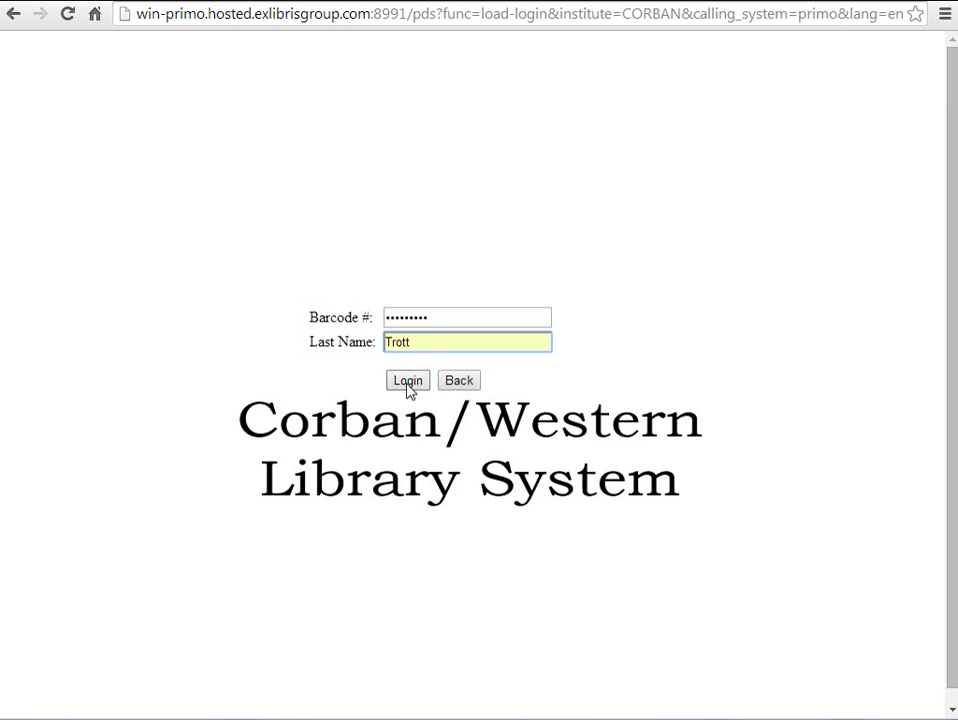
pyautogui.click(408, 386)
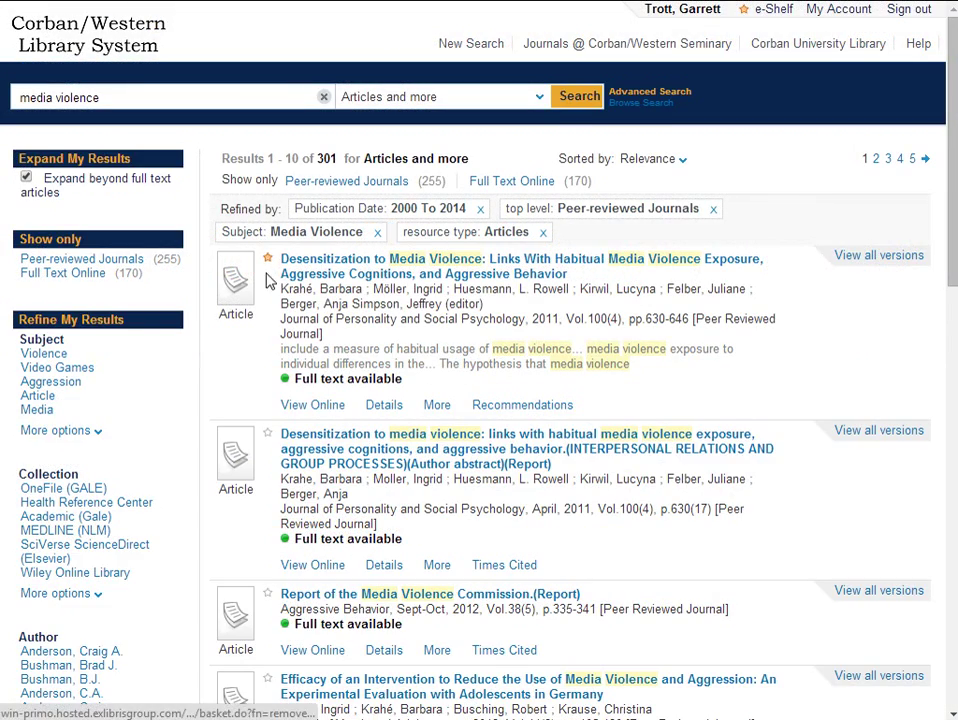
# Star the second and third results to save them to the e-Shelf.
pyautogui.click(267, 435)
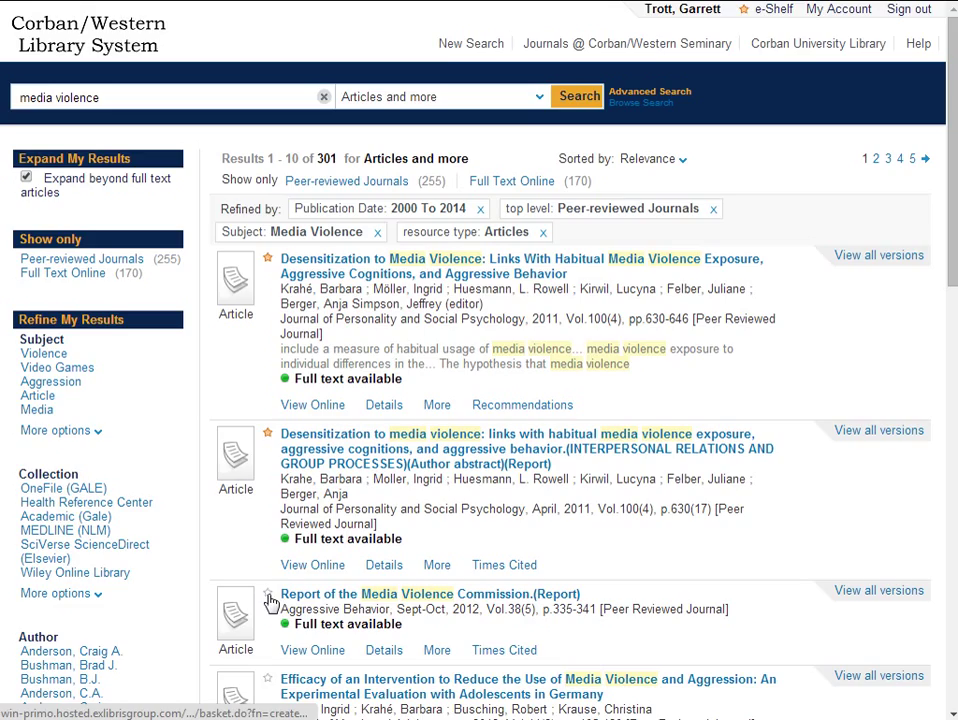
pyautogui.click(267, 596)
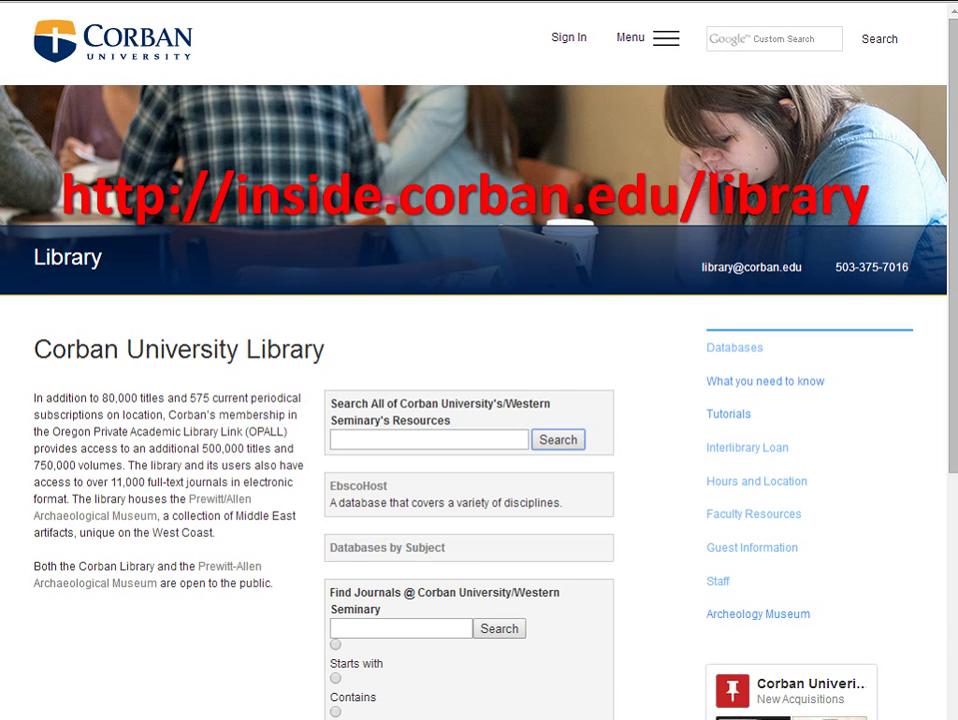
# Filter databases to Bible/Theology/Ministry and open EBSCOhost's Bible/Theology/Ministry collection.
pyautogui.click(393, 551)
pyautogui.click(110, 425)
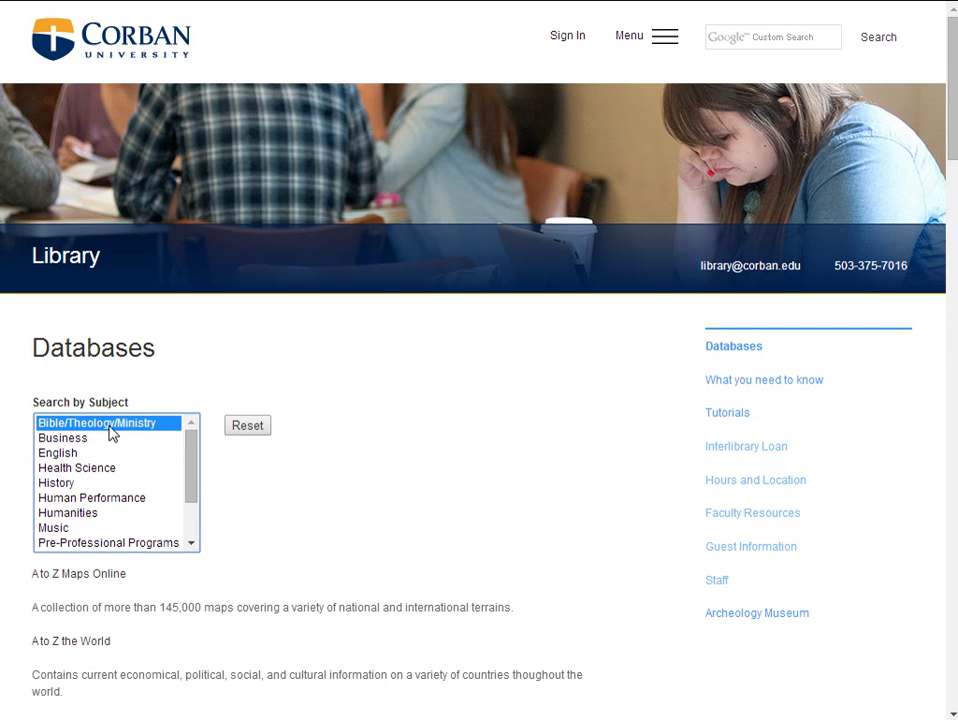
pyautogui.scroll(-2, 261, 455)
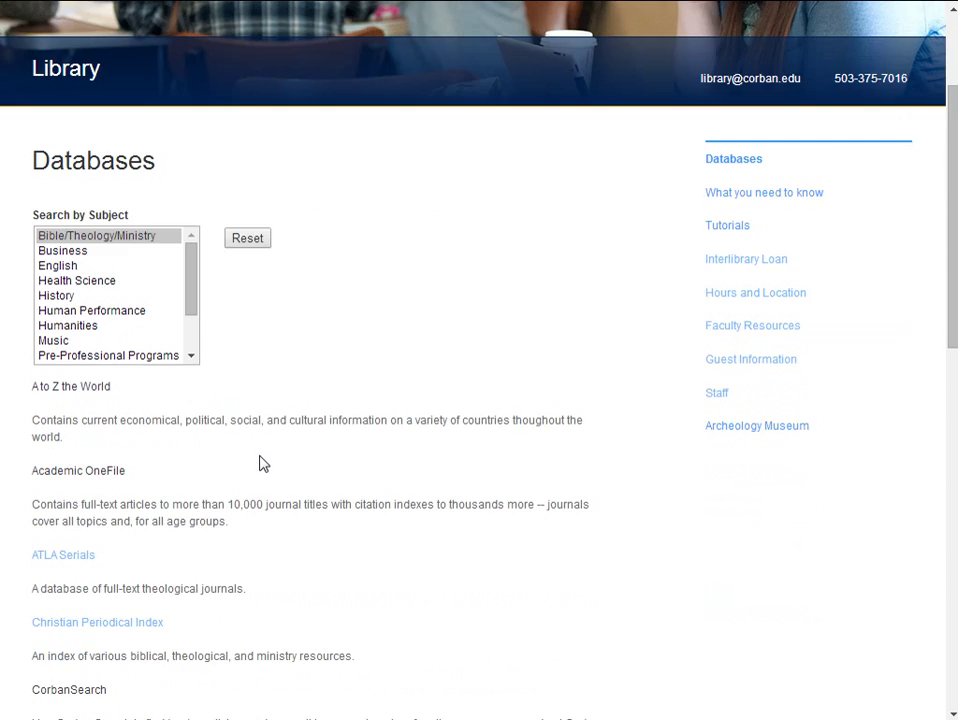
pyautogui.scroll(-3, 261, 464)
pyautogui.scroll(-1, 261, 464)
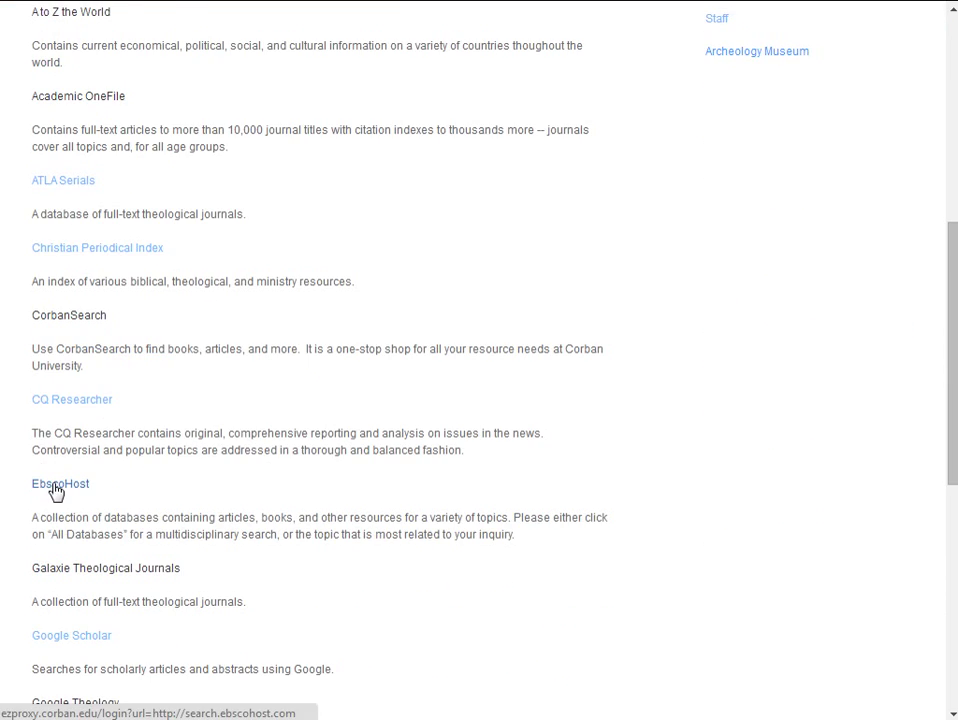
pyautogui.click(57, 486)
pyautogui.click(246, 216)
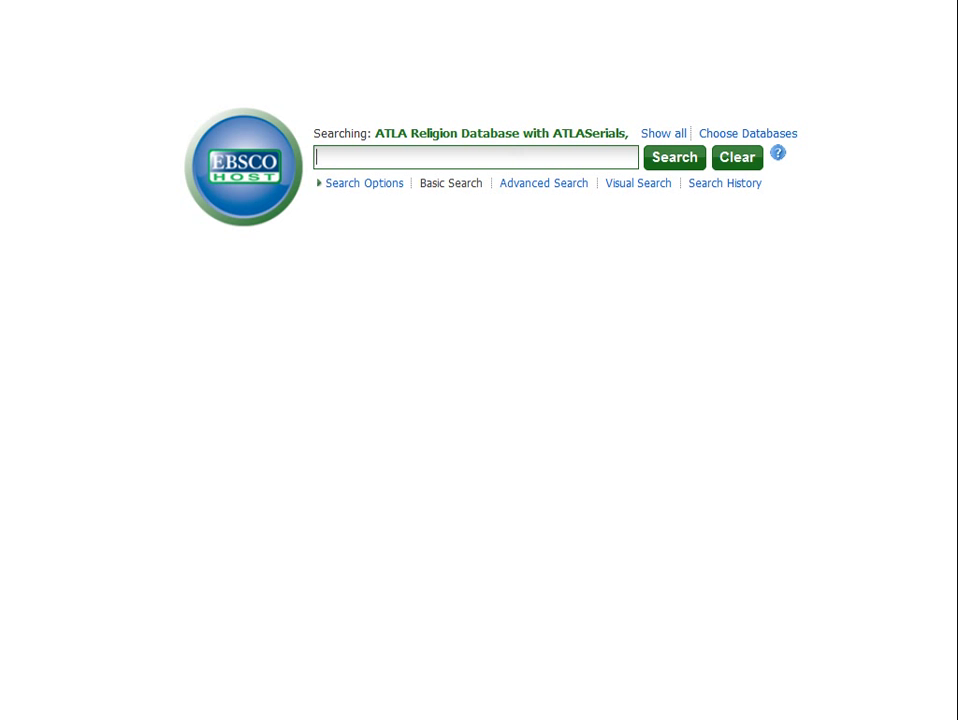
# Search the ATLA Religion Database for 'great commission', returning 1,022 results.
pyautogui.write('gr')
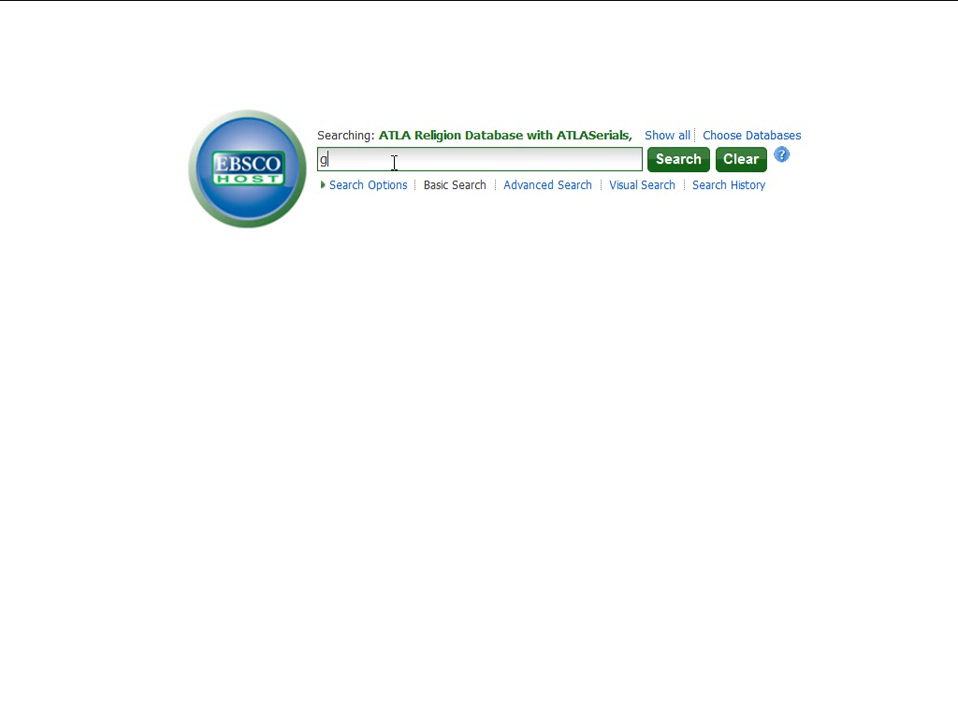
pyautogui.write('t c')
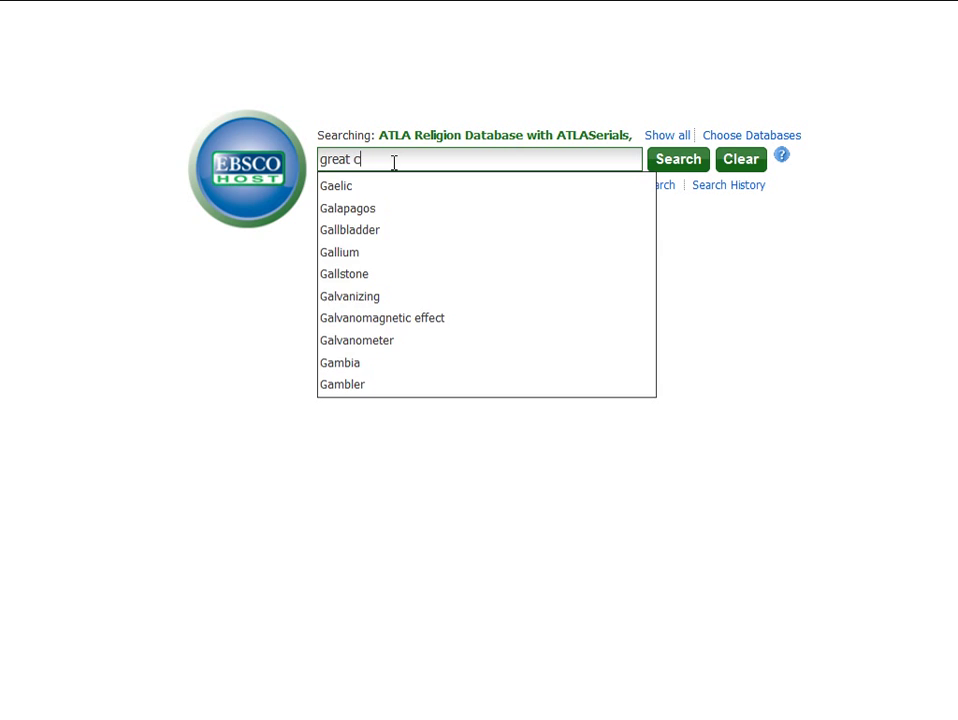
pyautogui.write('ommission')
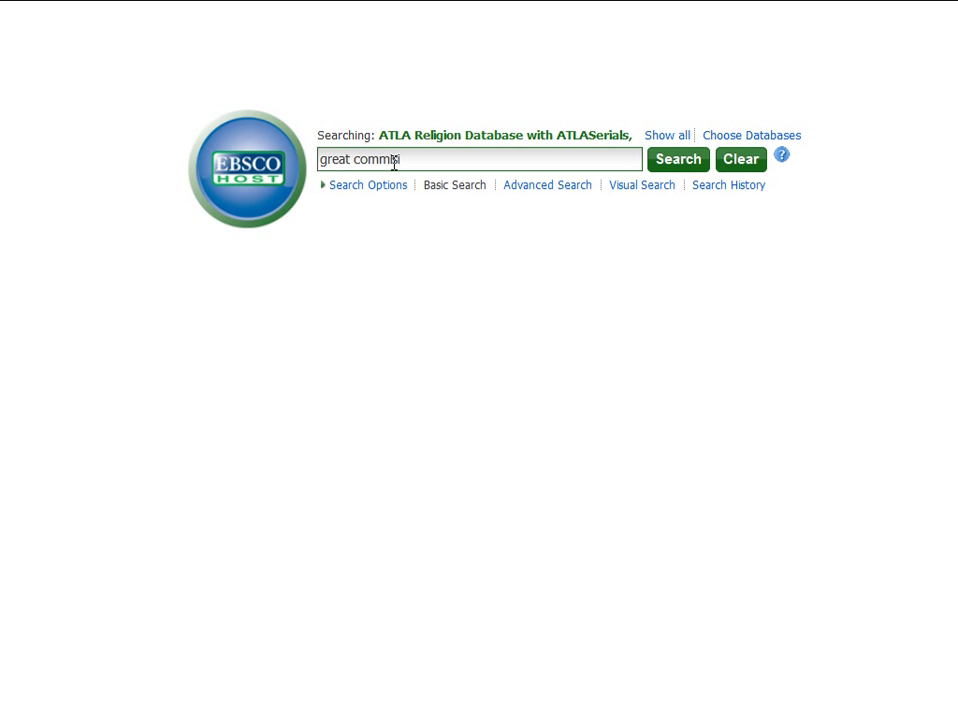
pyautogui.click(680, 169)
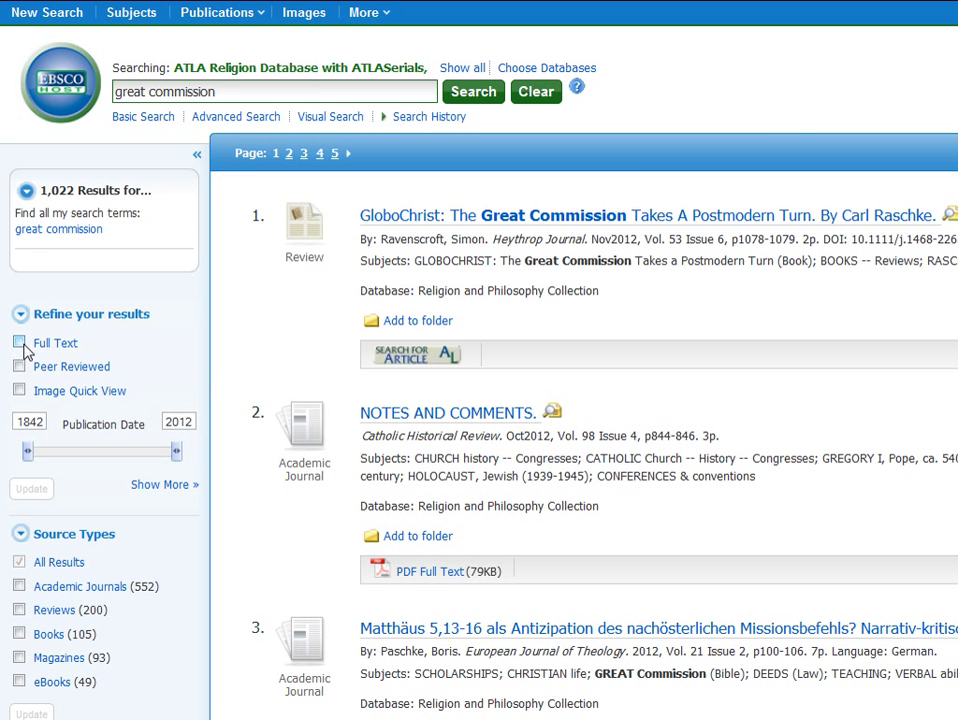
# Apply the Full Text and Peer Reviewed limits, cutting the results to 79.
pyautogui.click(20, 344)
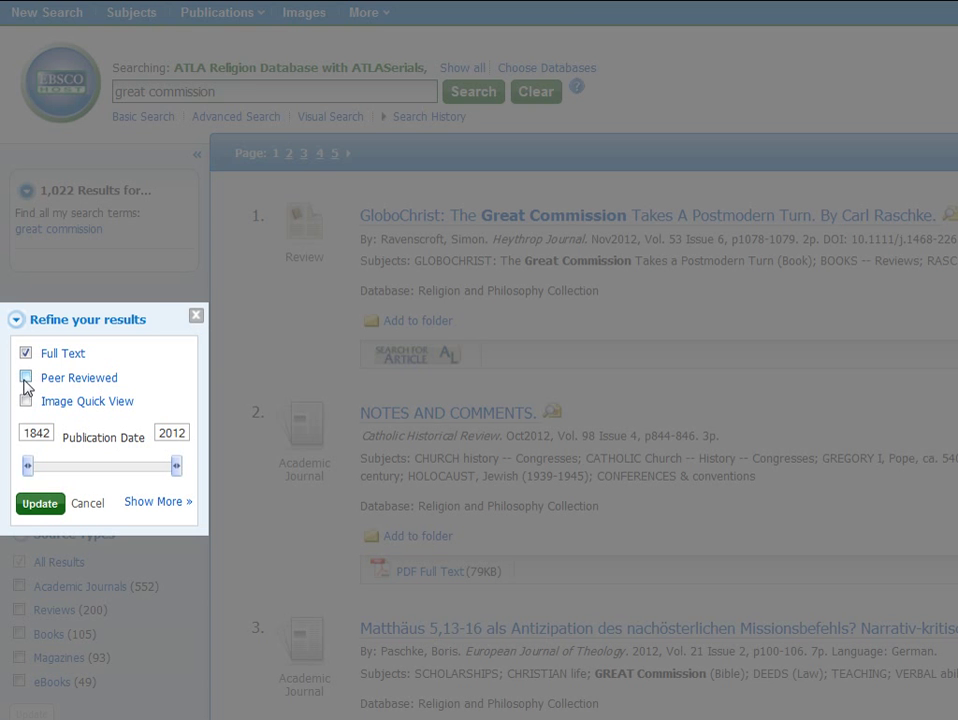
pyautogui.click(26, 378)
pyautogui.click(40, 505)
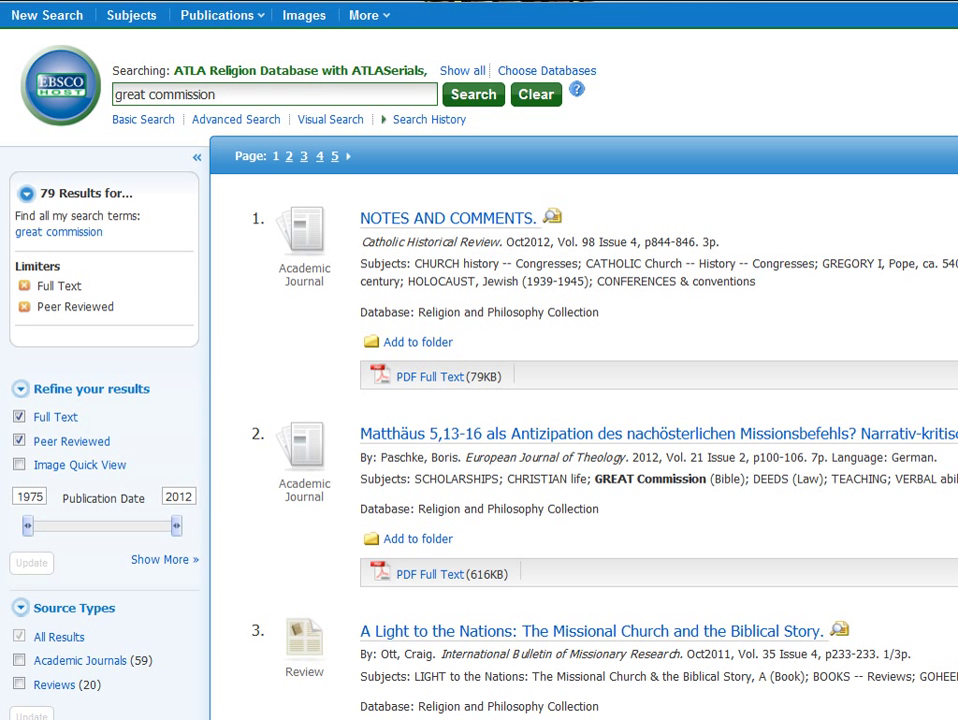
# Refine by the subject 'great commission (bible)', leaving 9 results.
pyautogui.scroll(-4, 584, 450)
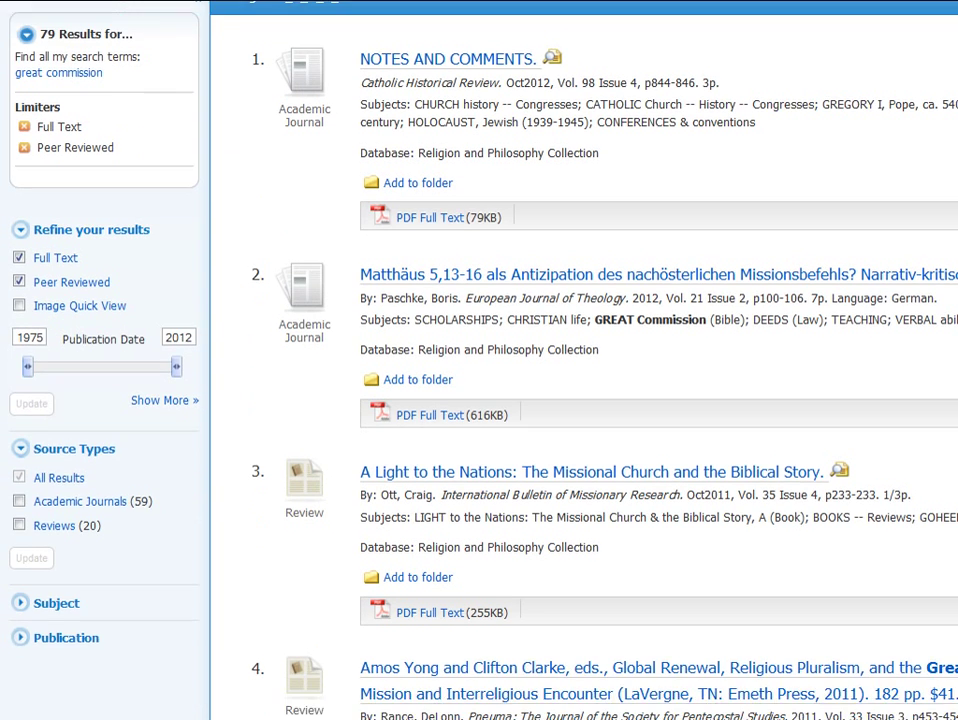
pyautogui.scroll(-2, 584, 360)
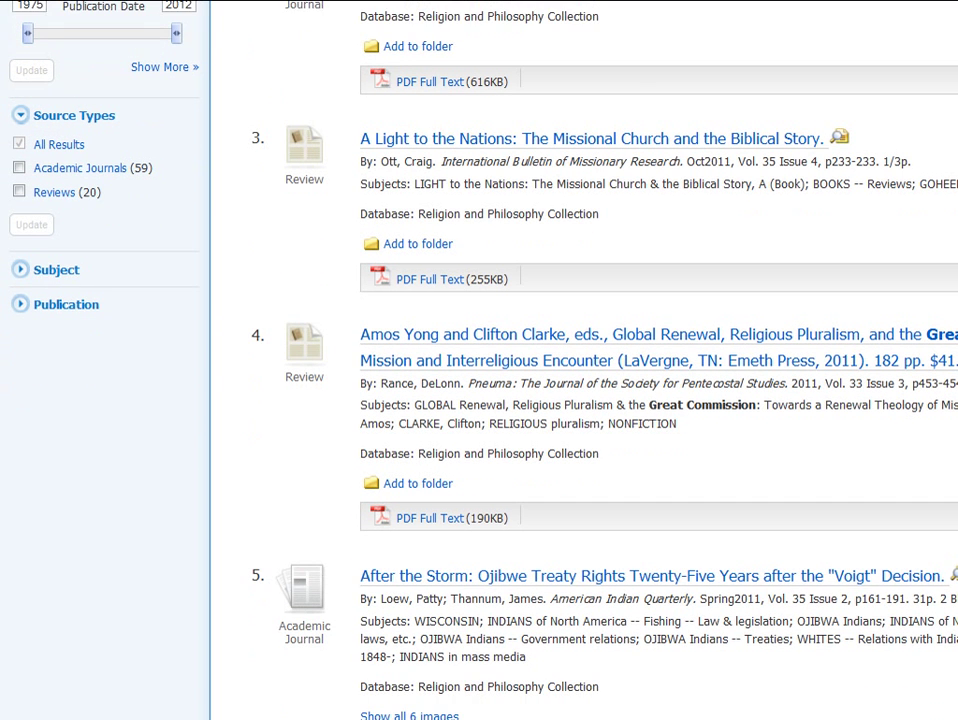
pyautogui.click(22, 266)
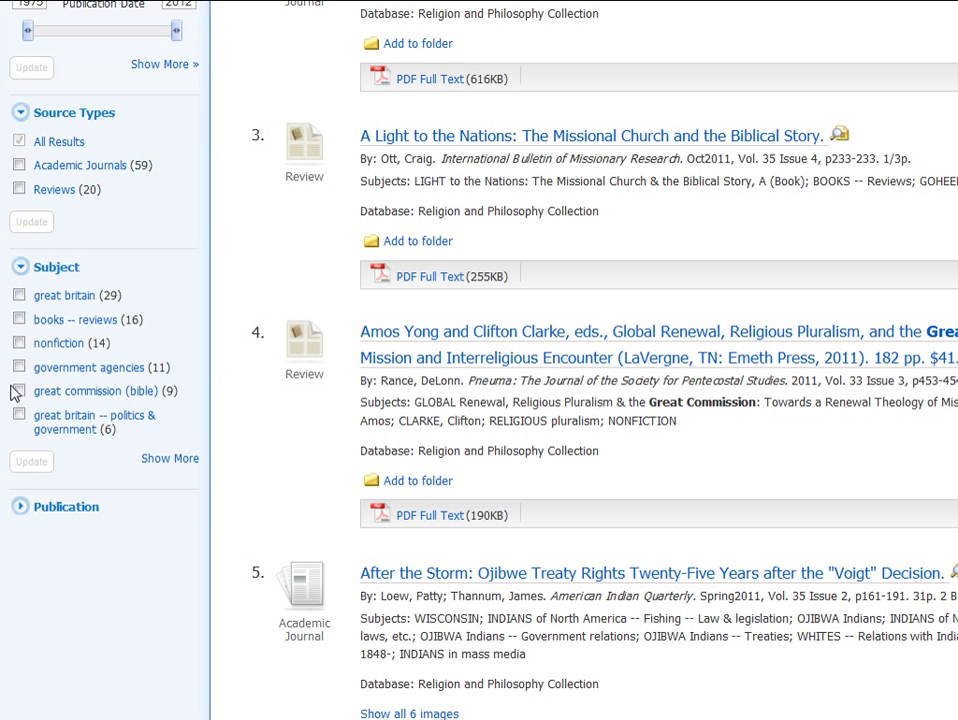
pyautogui.click(21, 398)
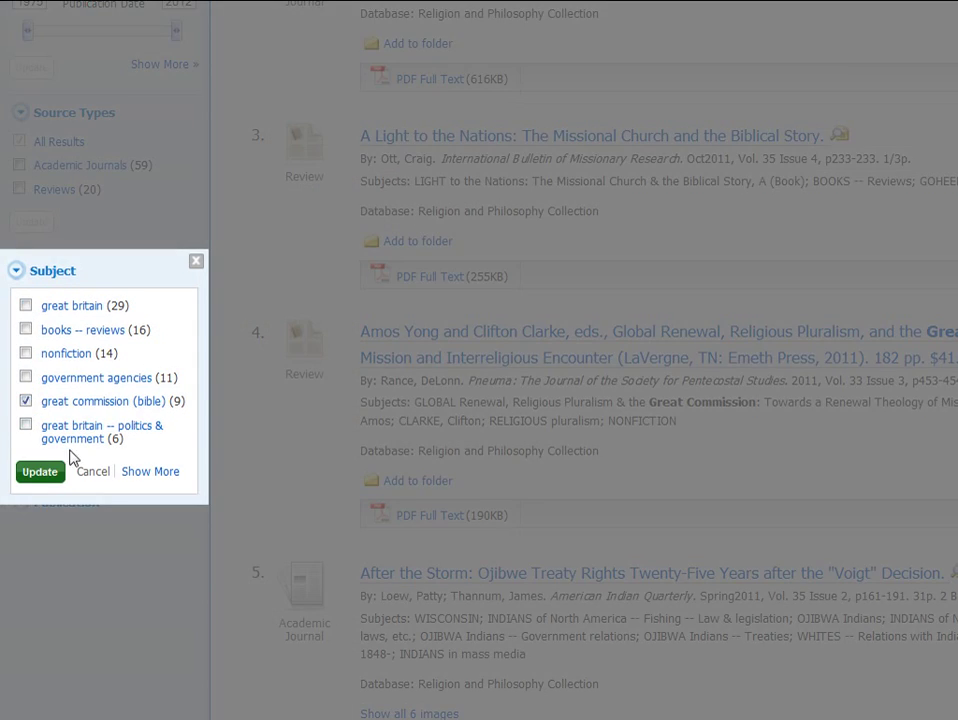
pyautogui.click(40, 470)
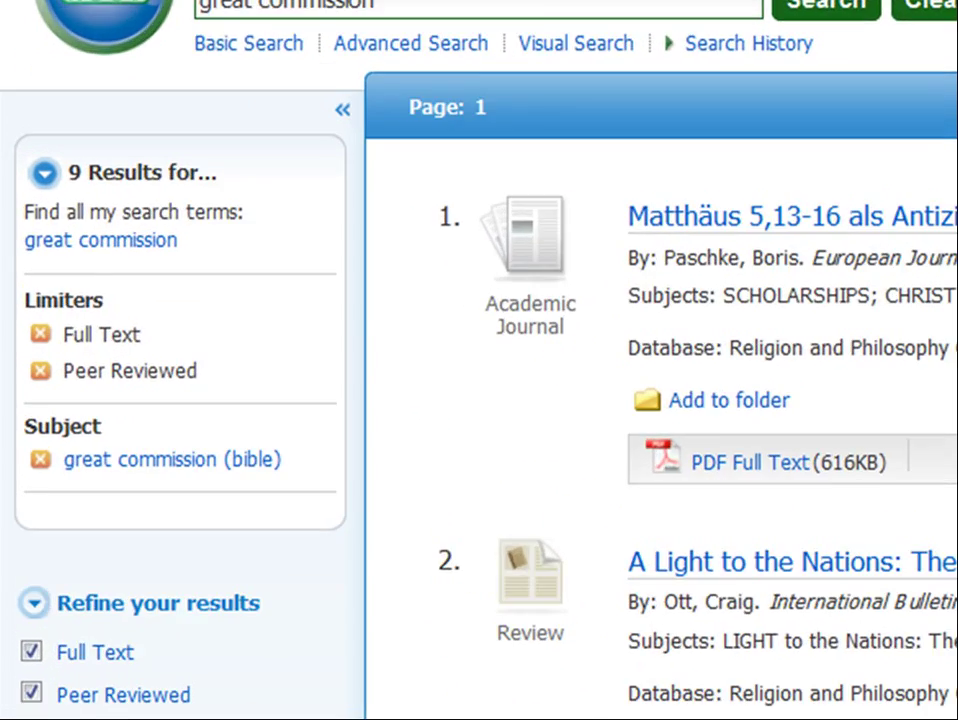